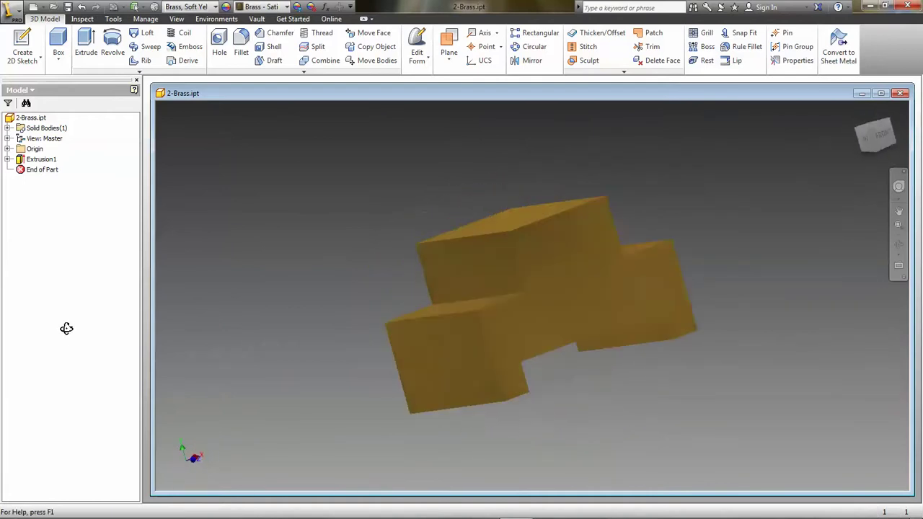
pyautogui.keyDown('shift'); pyautogui.moveTo(531, 301); pyautogui.dragTo(805, 138, button='middle'); pyautogui.keyUp('shift')
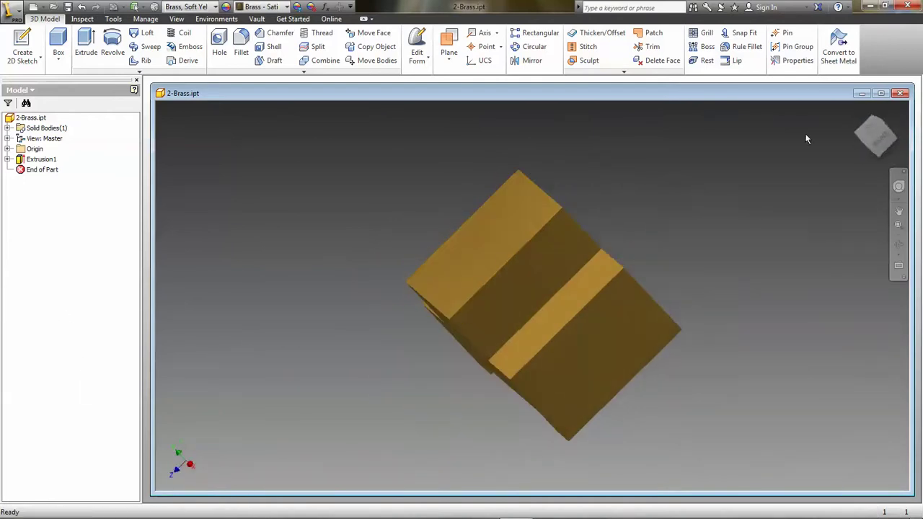
pyautogui.click(859, 111)
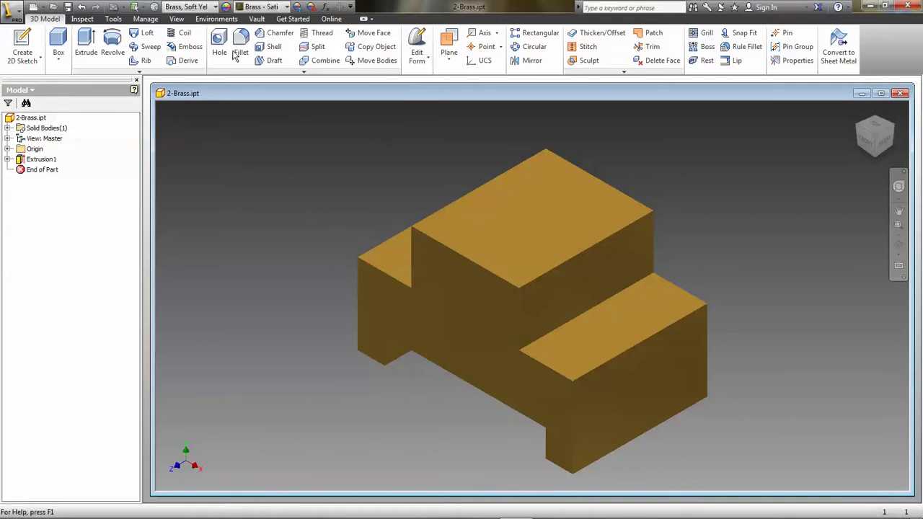
# Create a new part from the Standard.ipt template and start a 2D sketch on the front (XY) origin plane.
pyautogui.click(32, 7)
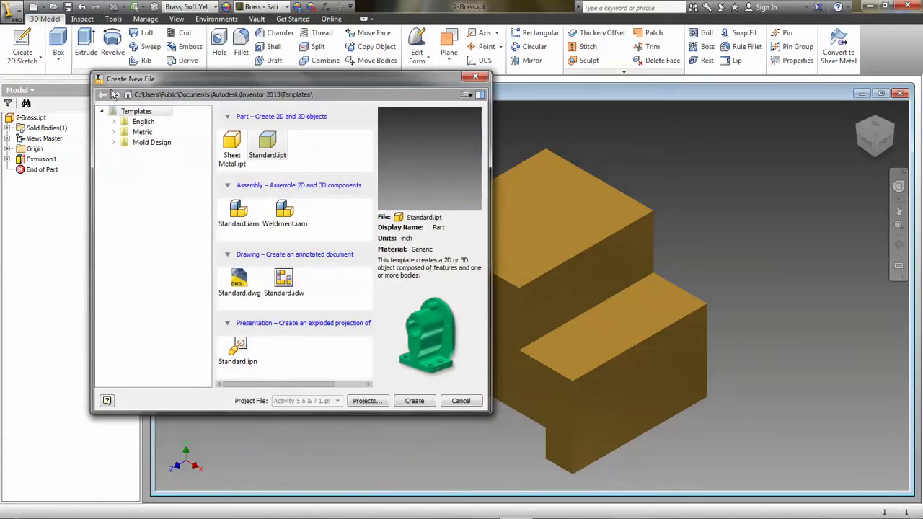
pyautogui.click(268, 150)
pyautogui.click(412, 401)
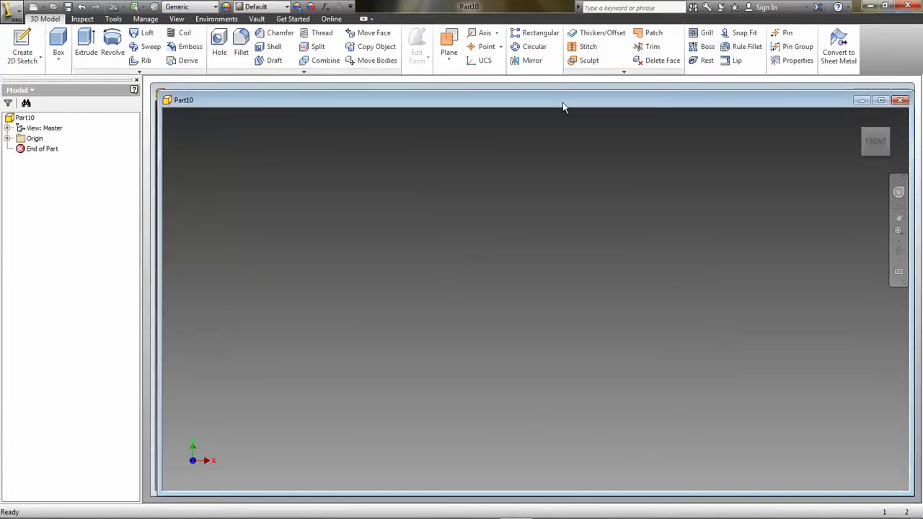
pyautogui.click(22, 45)
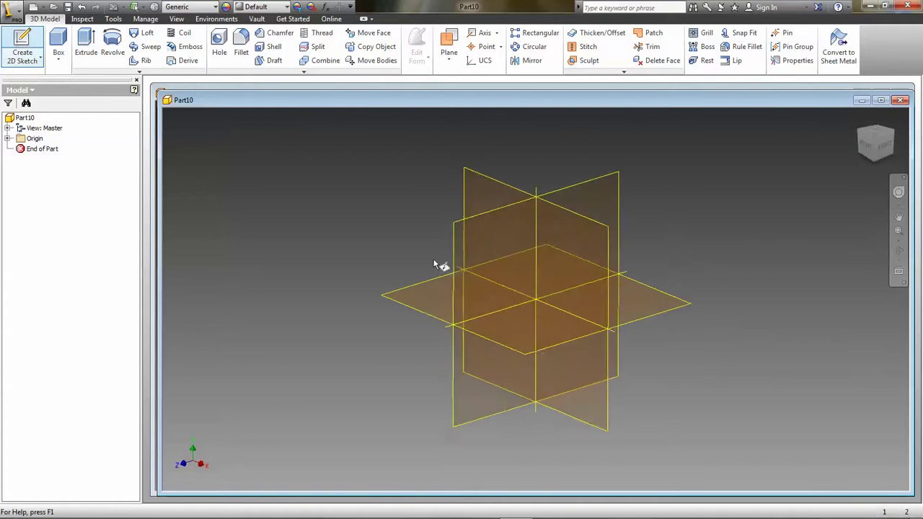
pyautogui.click(586, 279)
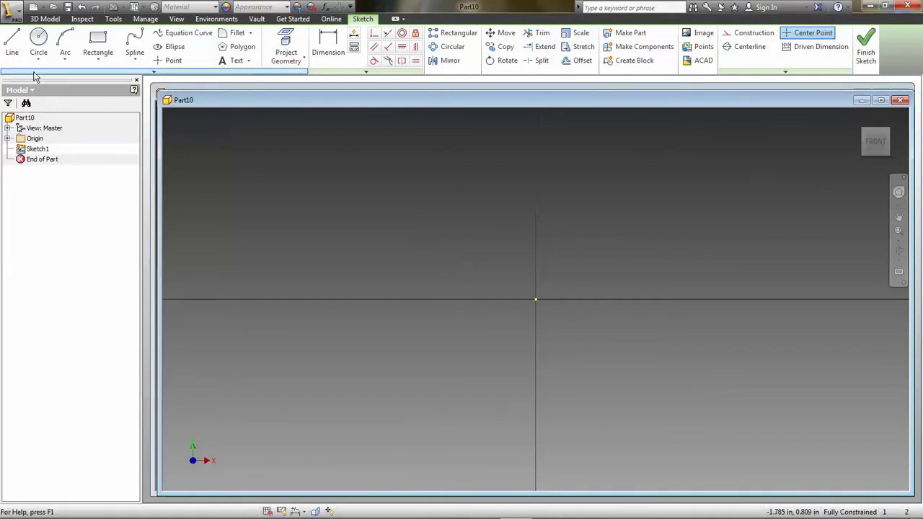
# Start the profile with the Line tool, drawing a 0.25 in horizontal line from the origin toward positive X.
pyautogui.click(12, 42)
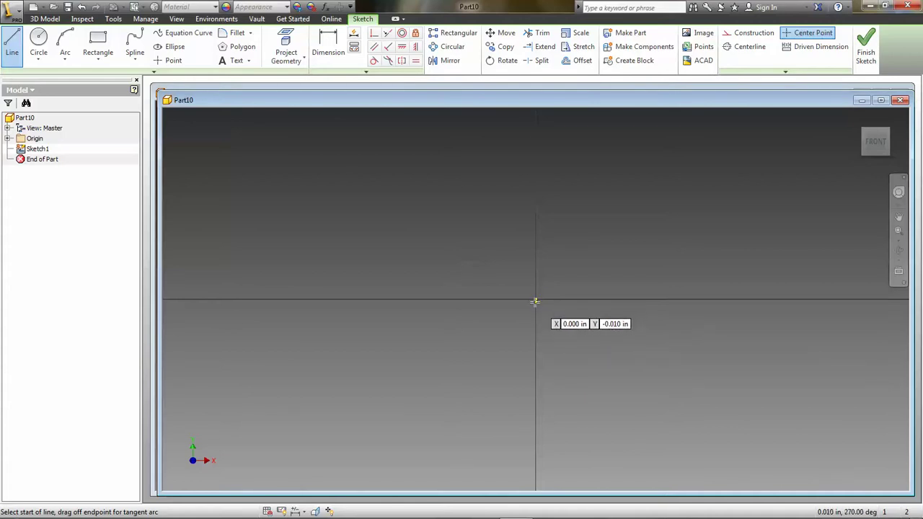
pyautogui.press('Tab')
pyautogui.press('Tab')
pyautogui.press('Return')
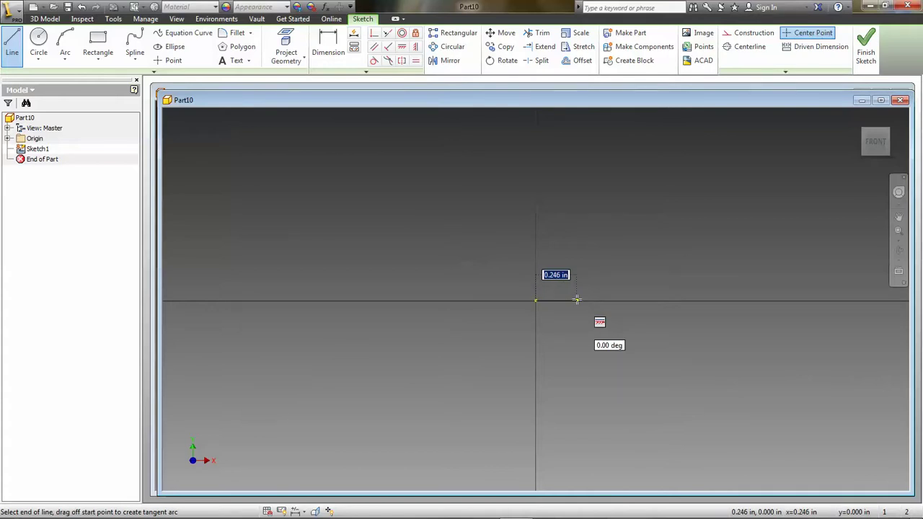
pyautogui.write('.2')
pyautogui.press('Tab')
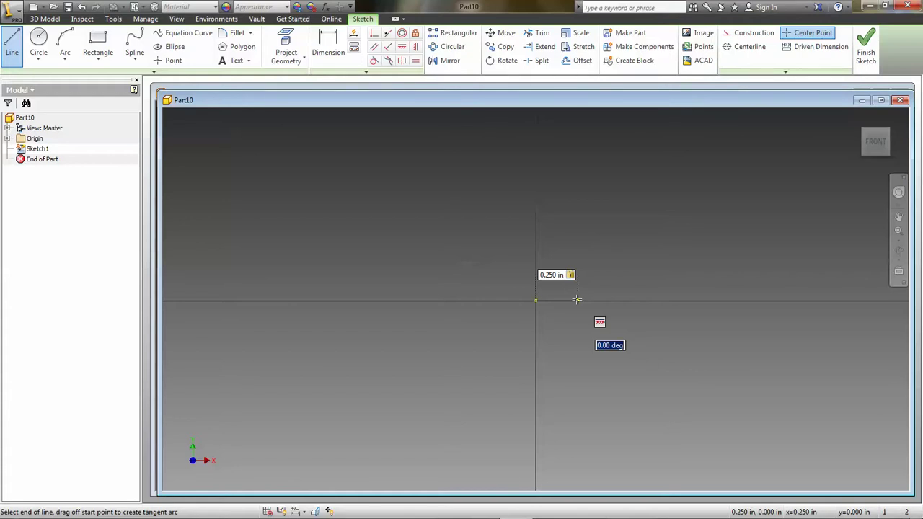
pyautogui.click(576, 300)
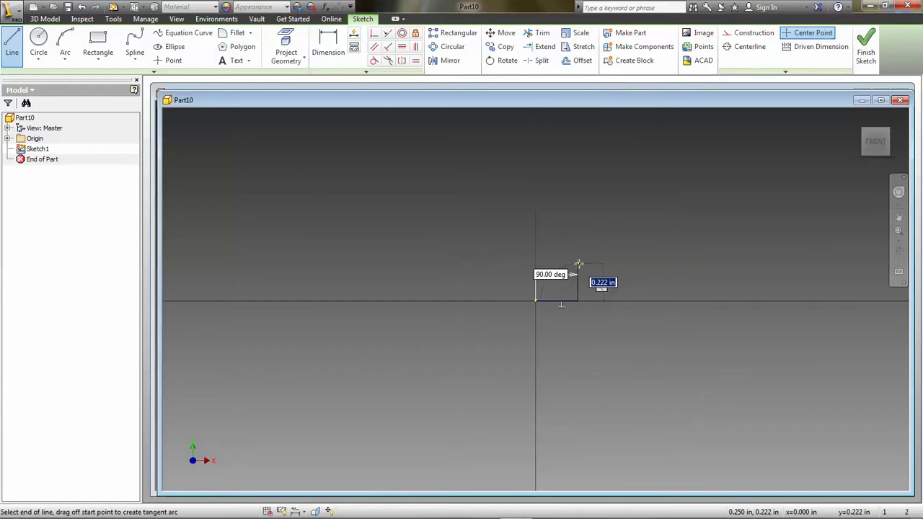
# Continue the profile with a 0.25 in line straight up and a 1.5 in horizontal line toward positive X.
pyautogui.write('0.25')
pyautogui.press('Tab')
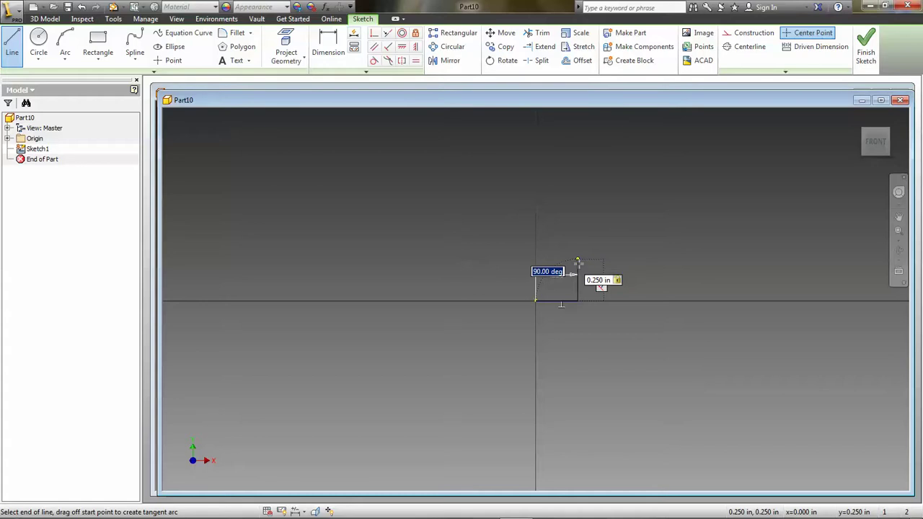
pyautogui.press('Return')
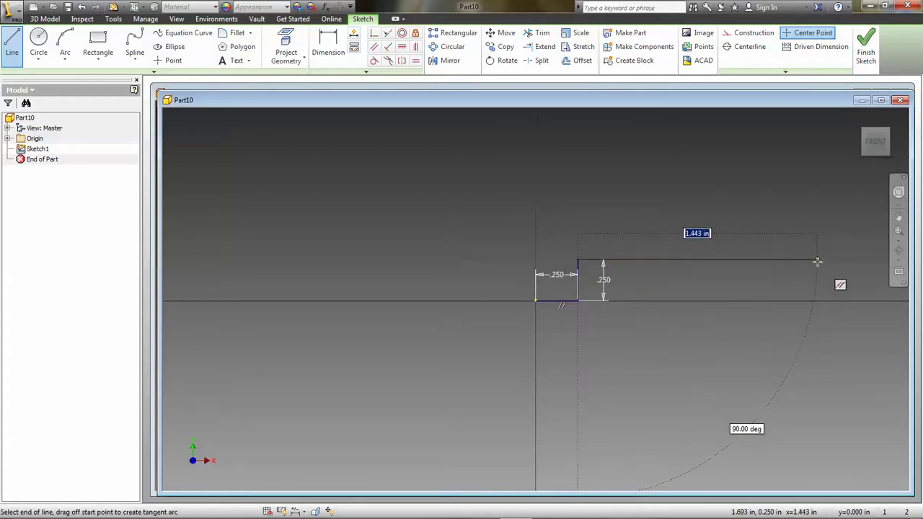
pyautogui.write('1.5')
pyautogui.press('Tab')
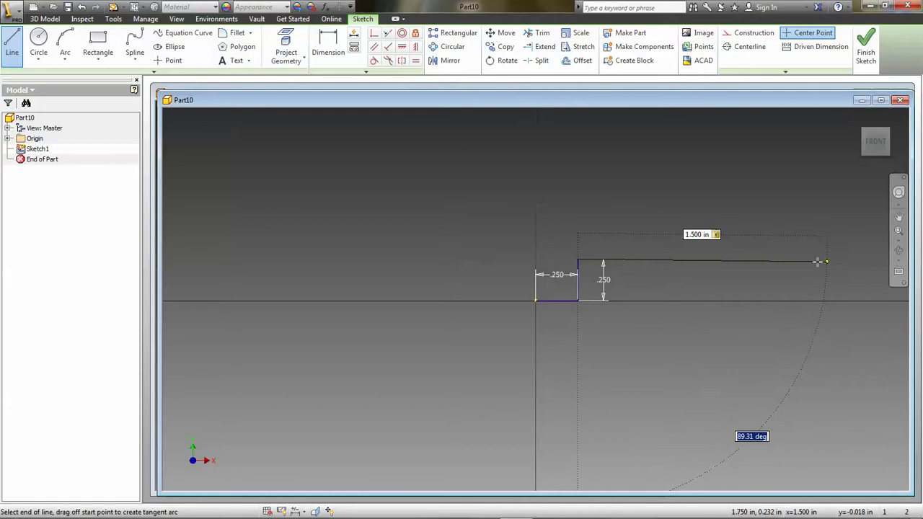
pyautogui.click(820, 258)
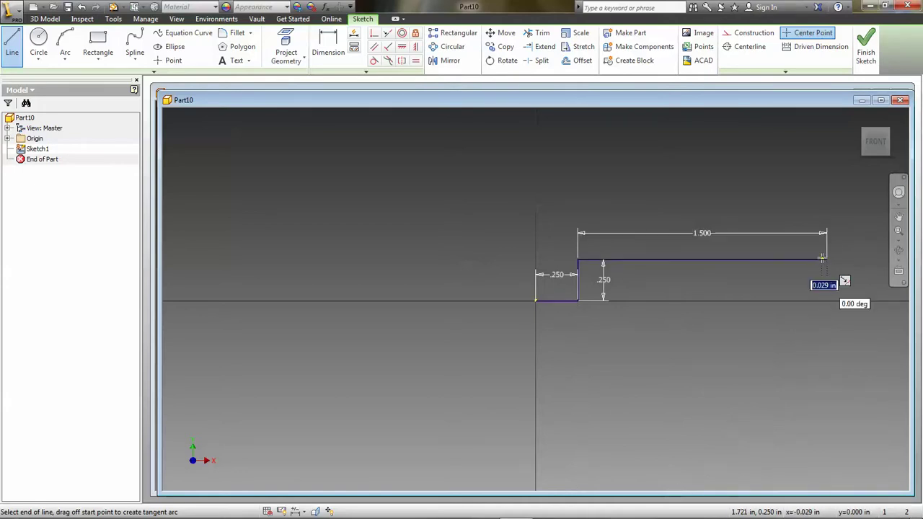
# Complete the bottom notch with a 0.25 in line down, followed by a 0.25 in horizontal foot toward positive X.
pyautogui.press('F2')
pyautogui.moveTo(822, 257)
pyautogui.mouseDown()
pyautogui.moveTo(599, 310)
pyautogui.moveTo(640, 282)
pyautogui.mouseUp()
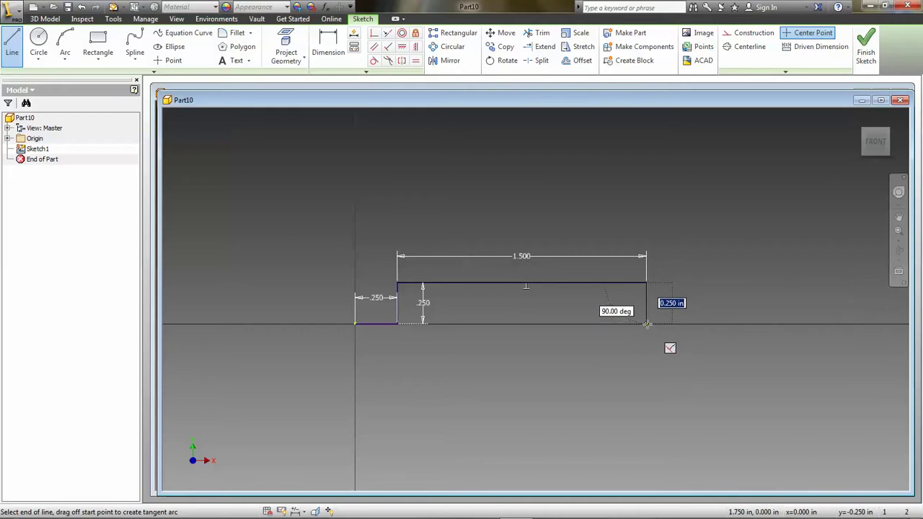
pyautogui.write('.25')
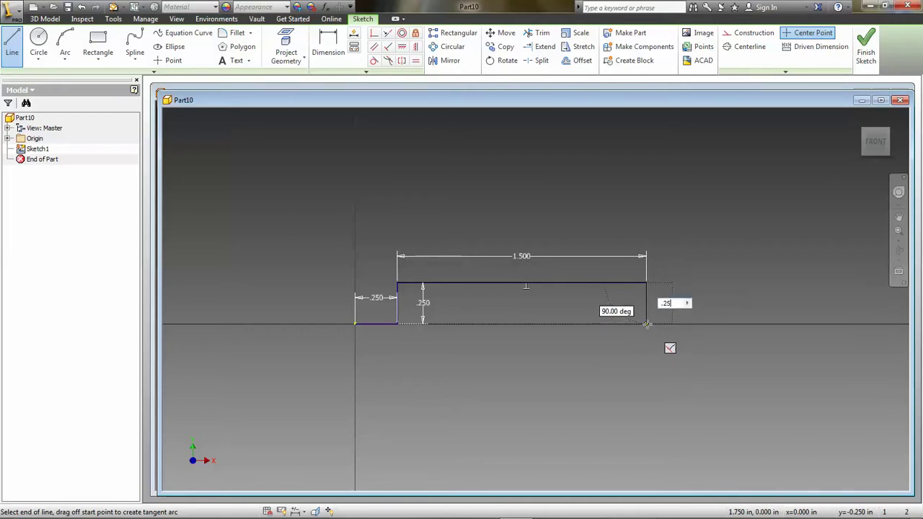
pyautogui.press('Tab')
pyautogui.press('Return')
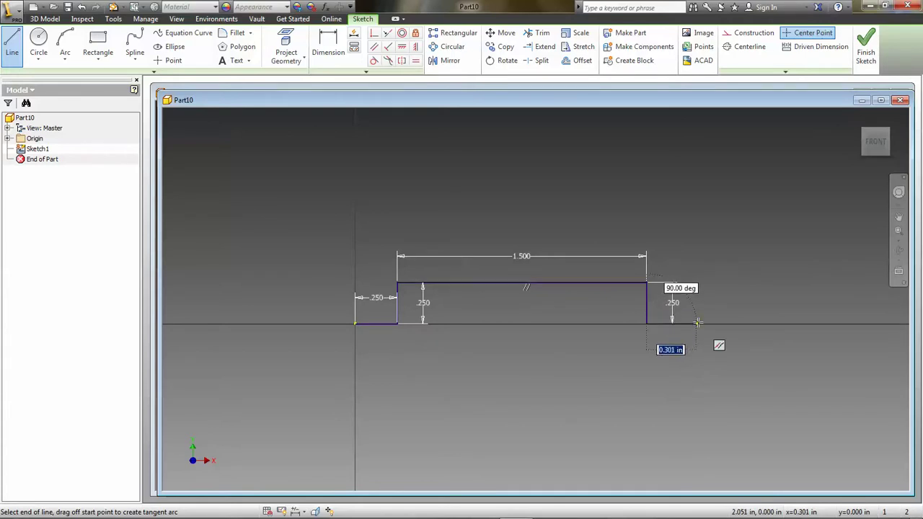
pyautogui.write('.25')
pyautogui.press('Tab')
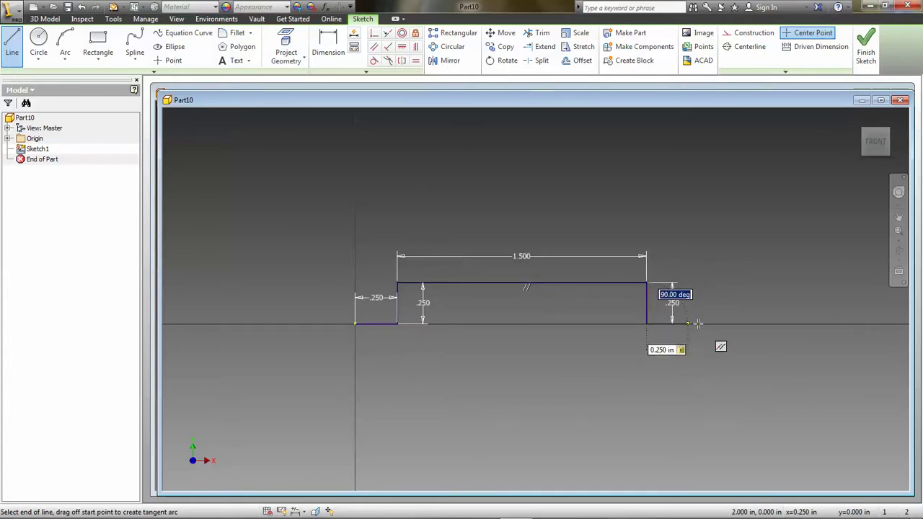
pyautogui.press('Return')
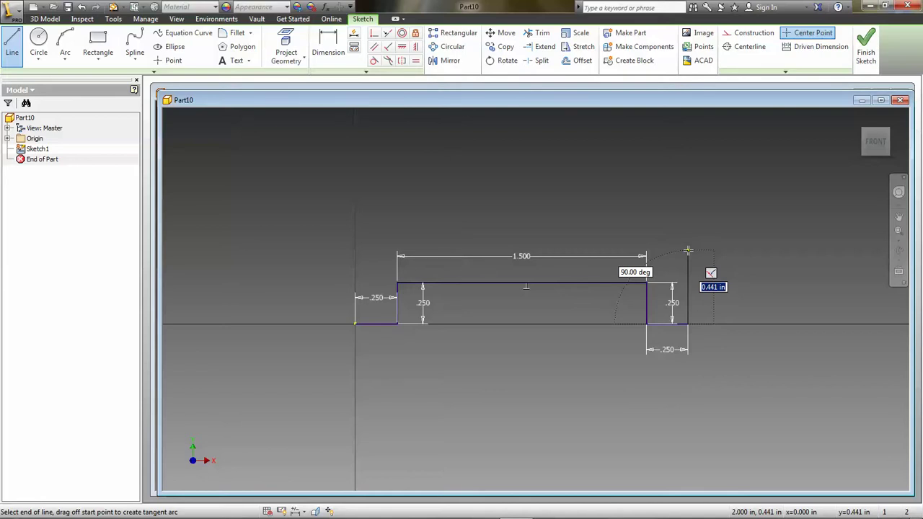
# Draw the profile's outer side 0.75 in straight up, followed by a 0.5 in horizontal shoulder back toward the origin side.
pyautogui.write('.75')
pyautogui.press('Tab')
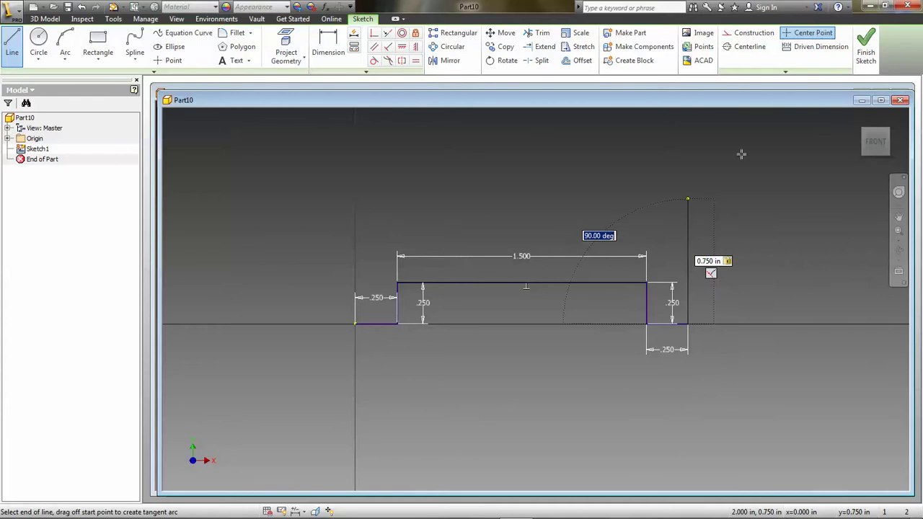
pyautogui.click(688, 189)
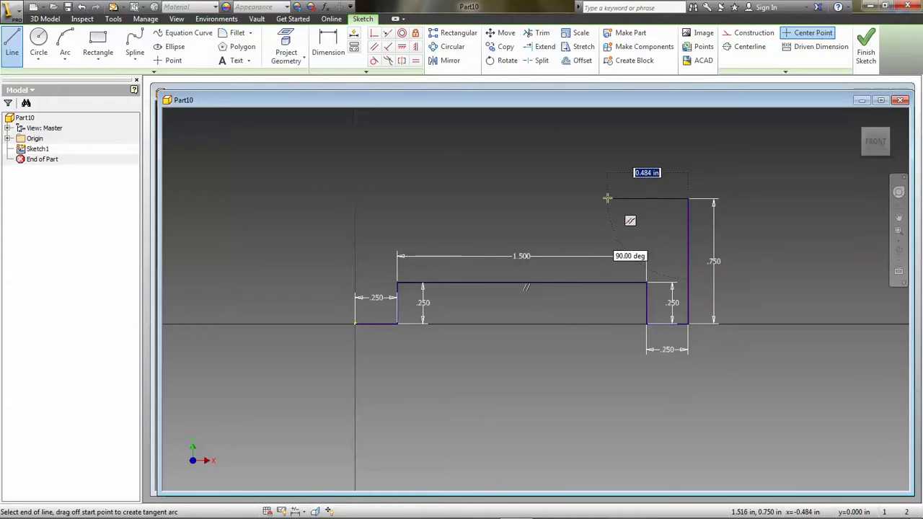
pyautogui.write('.75')
pyautogui.press('Tab')
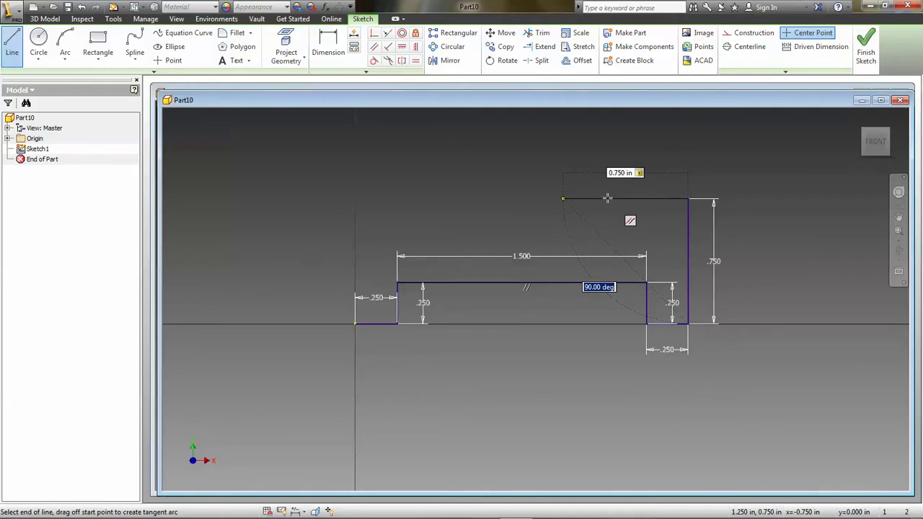
pyautogui.press('Tab')
pyautogui.write('.5')
pyautogui.press('Tab')
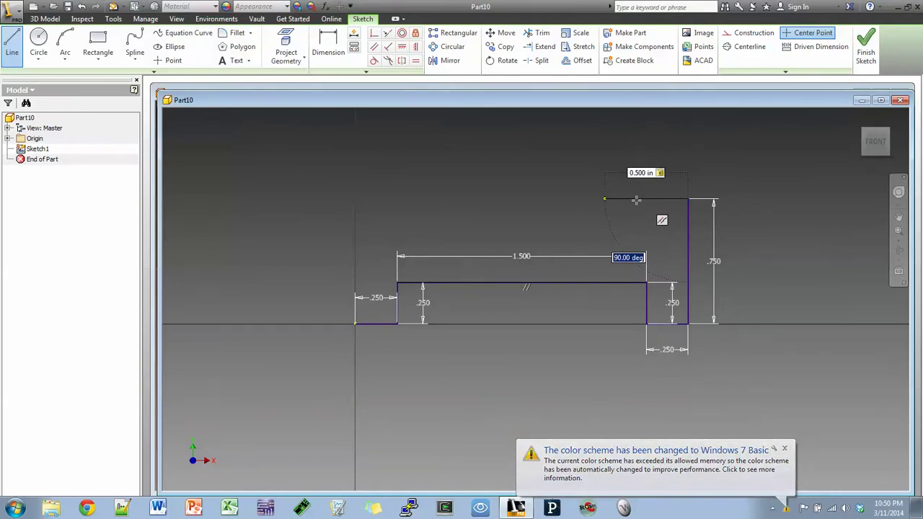
pyautogui.press('Return')
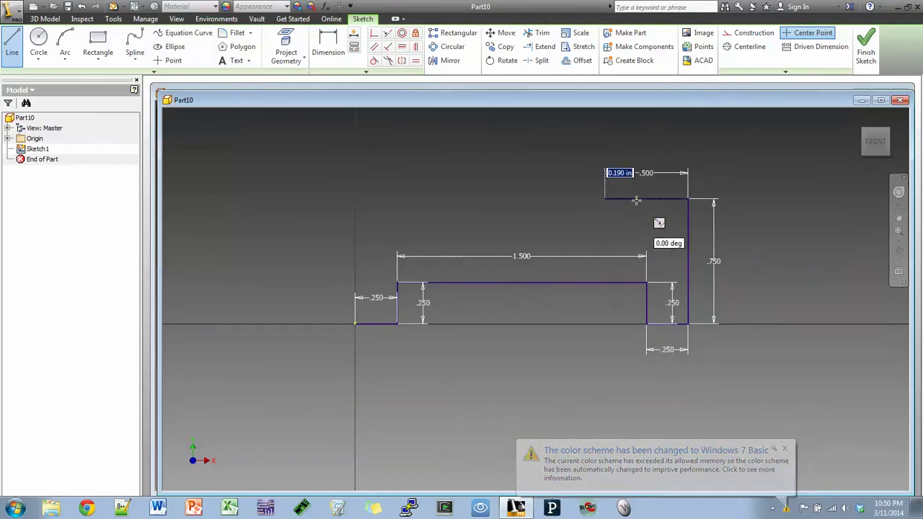
# Add a 0.5 in vertical line up from the shoulder and a 1 in horizontal top edge toward negative X.
pyautogui.scroll(5, 609, 134)
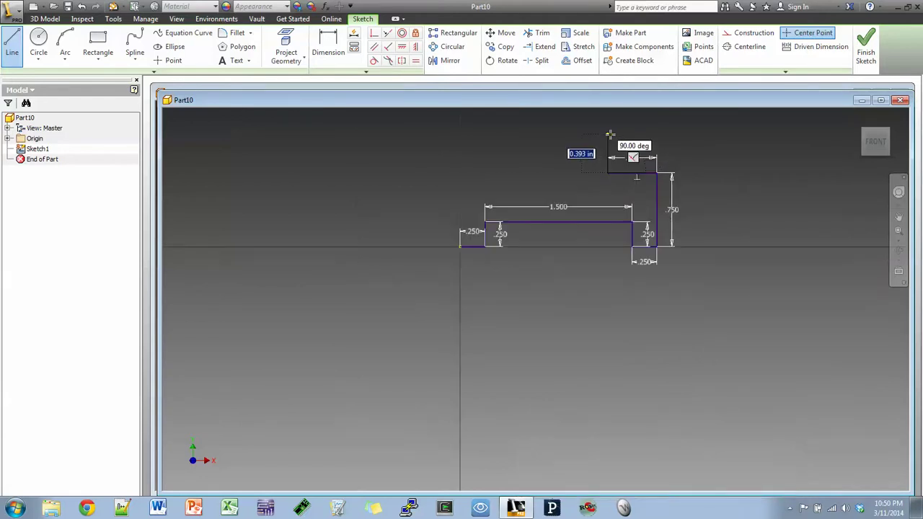
pyautogui.scroll(-6, 610, 134)
pyautogui.moveTo(609, 134); pyautogui.dragTo(602, 202, button='middle')
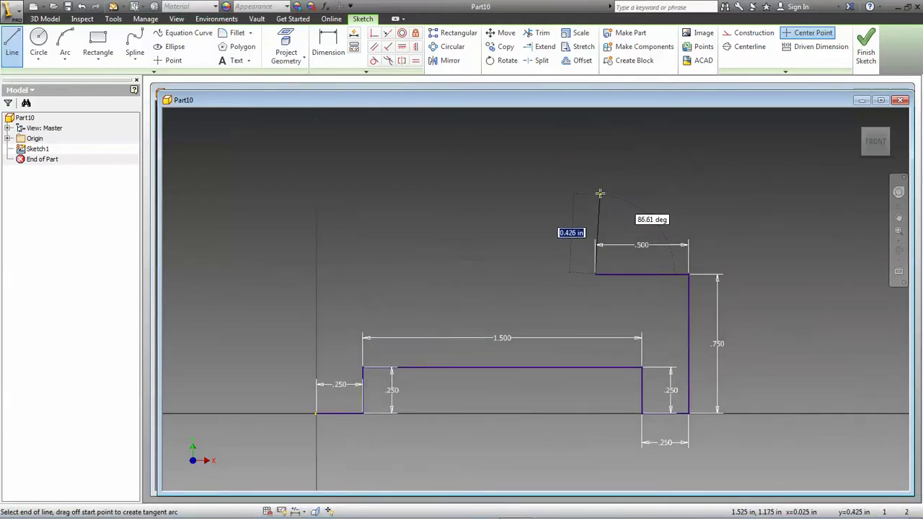
pyautogui.write('.5')
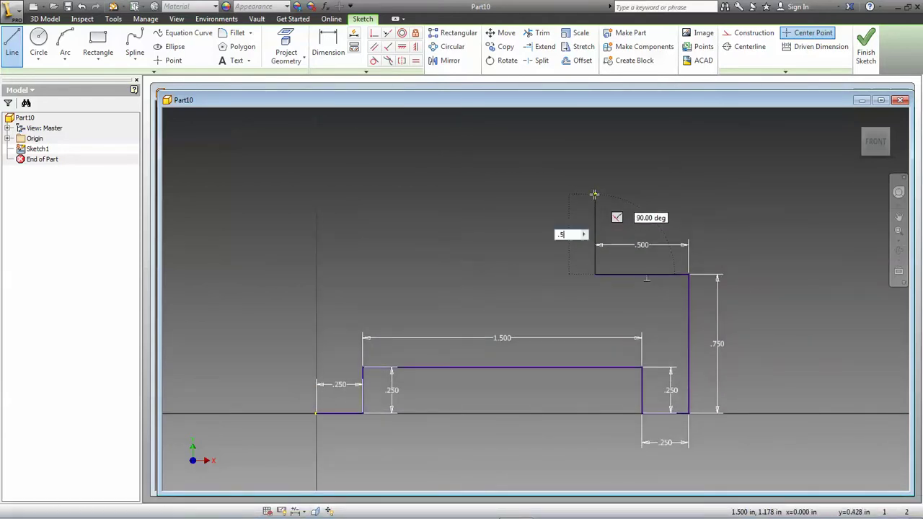
pyautogui.press('Tab')
pyautogui.press('Return')
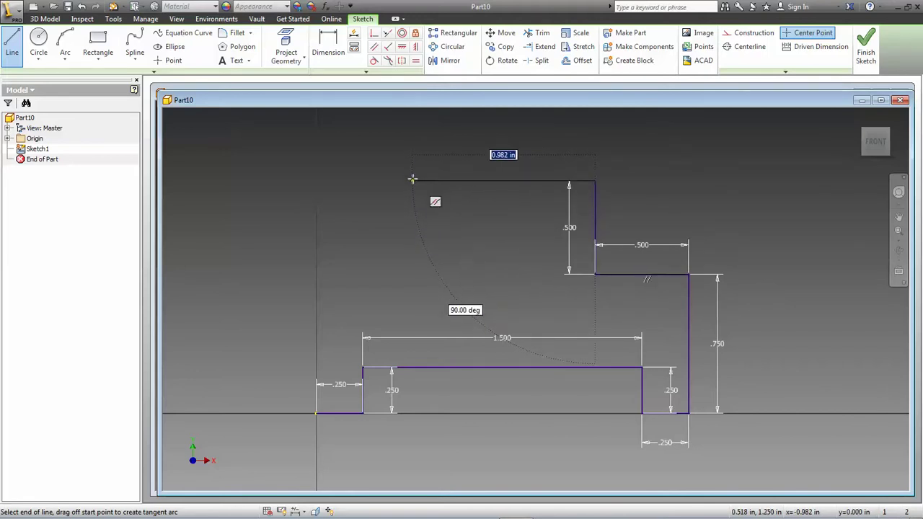
pyautogui.write('1')
pyautogui.press('Tab')
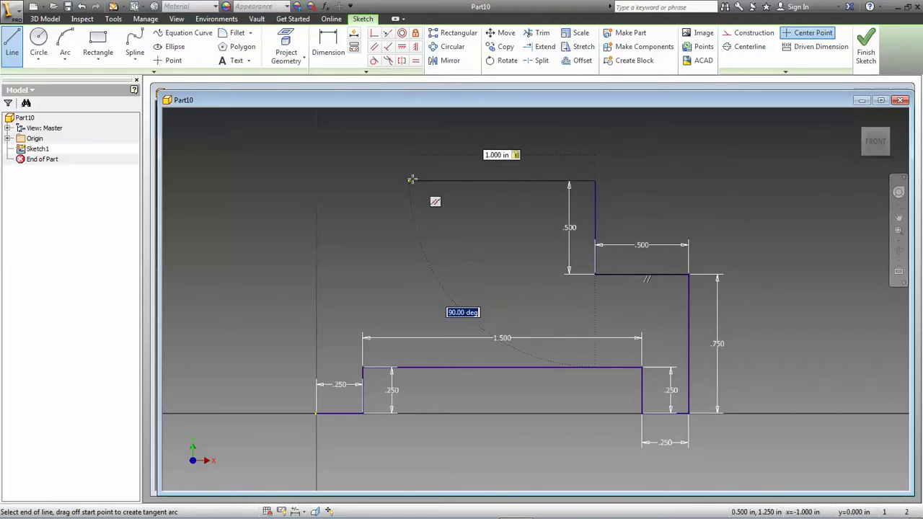
pyautogui.press('Return')
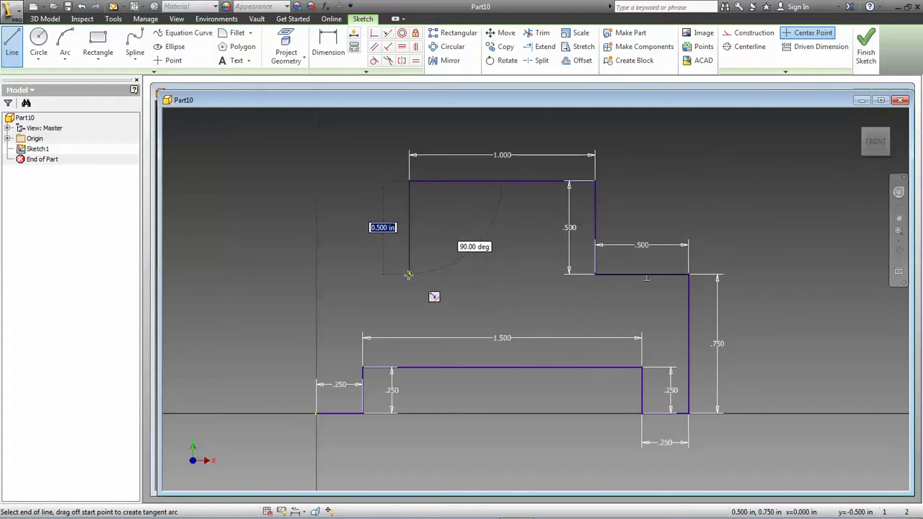
# Draw a 0.5 in line down from the top edge and a 0.5 in horizontal second shoulder toward negative X.
pyautogui.write('.5')
pyautogui.press('Tab')
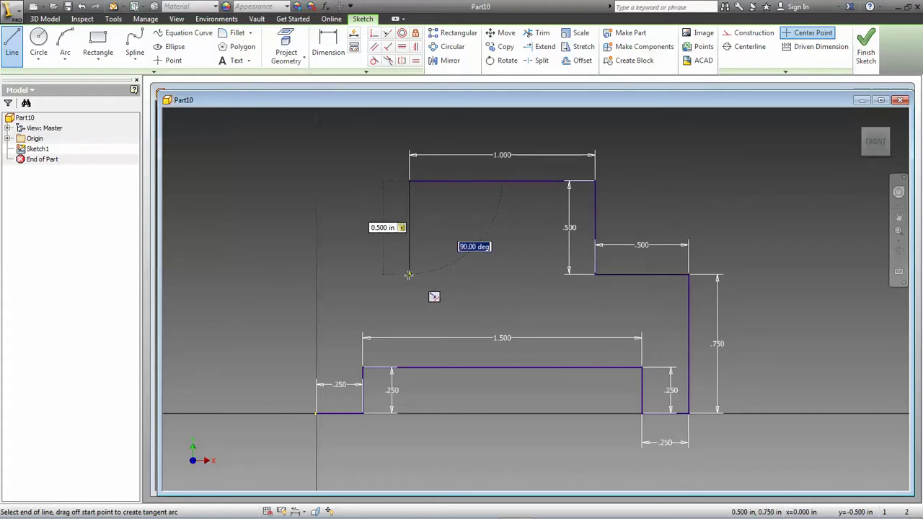
pyautogui.press('Return')
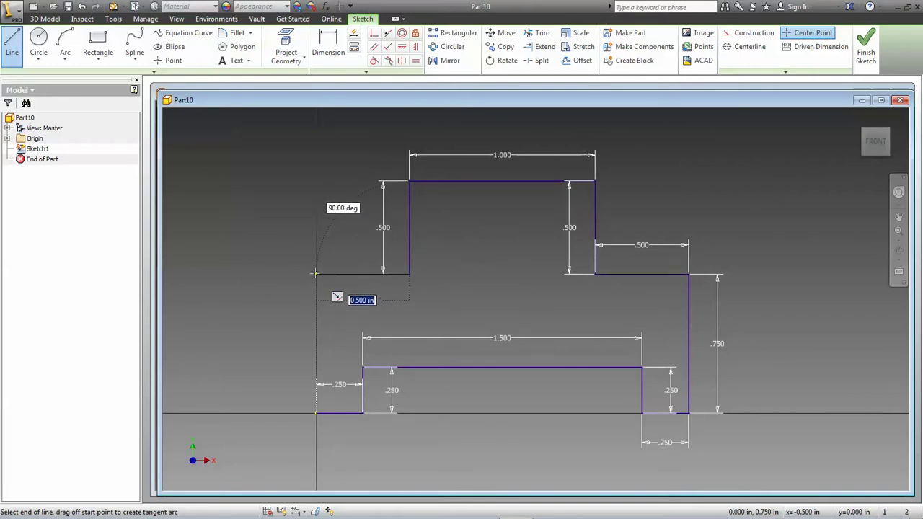
pyautogui.write('.5')
pyautogui.press('Tab')
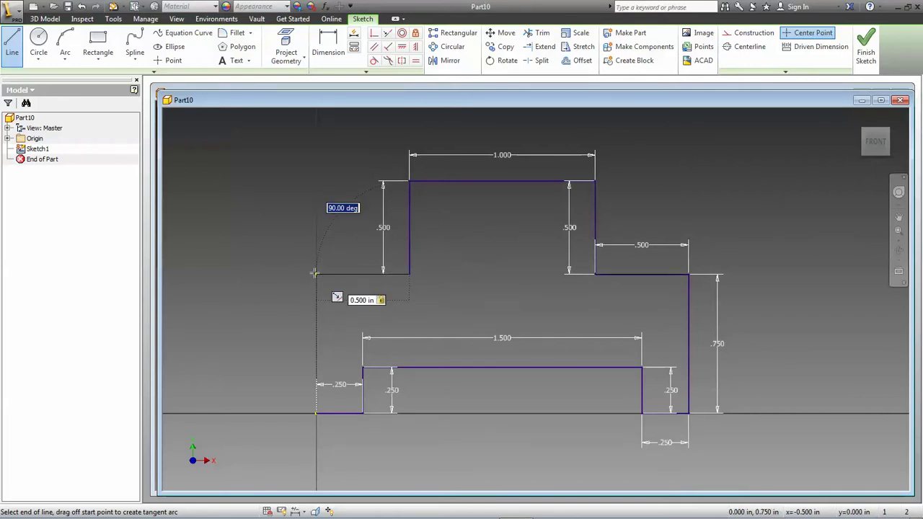
pyautogui.press('Return')
# Close the profile with a vertical line from the second shoulder's outer end down to the origin.
pyautogui.scroll(4, 336, 450)
pyautogui.scroll(-6, 336, 451)
pyautogui.scroll(-5, 328, 407)
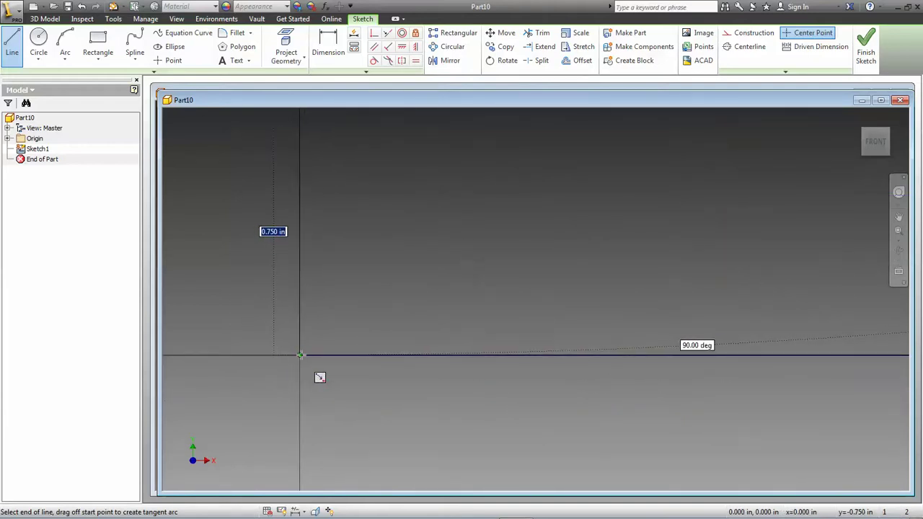
pyautogui.click(300, 355)
pyautogui.scroll(-5, 301, 355)
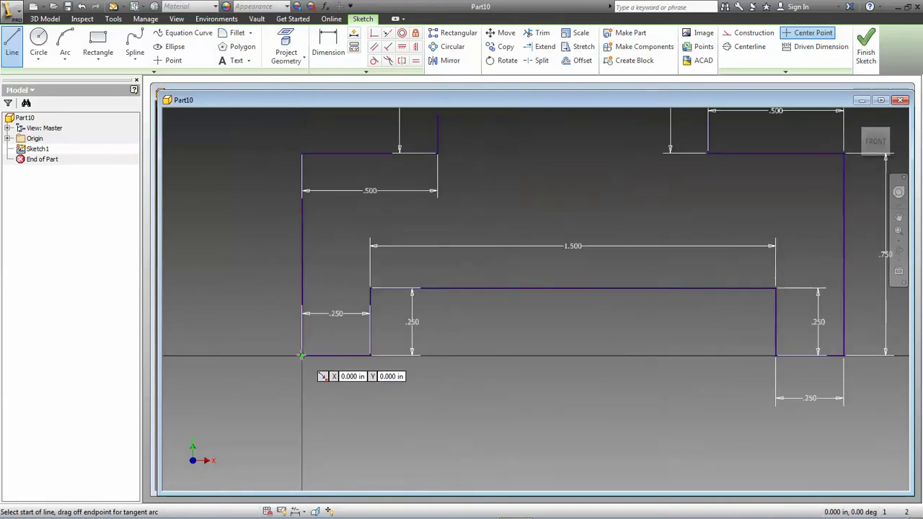
# Extrude the closed stepped profile 1.25 in toward the front as a new solid.
pyautogui.scroll(5, 310, 353)
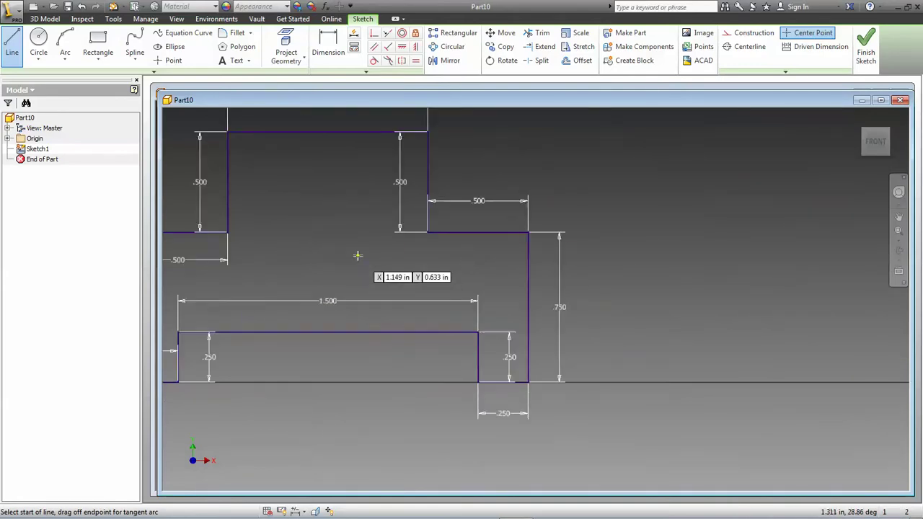
pyautogui.scroll(-3, 358, 253)
pyautogui.moveTo(358, 253); pyautogui.dragTo(471, 257, button='middle')
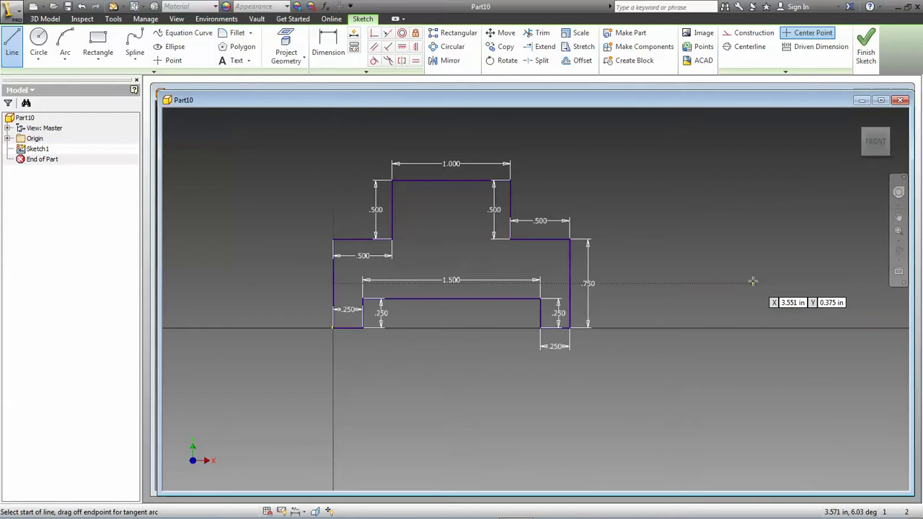
pyautogui.press('e')
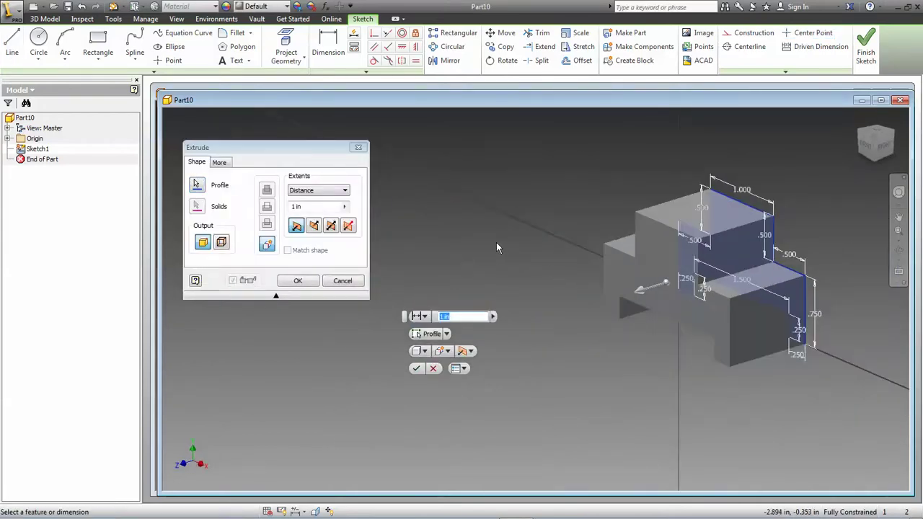
pyautogui.click(296, 207)
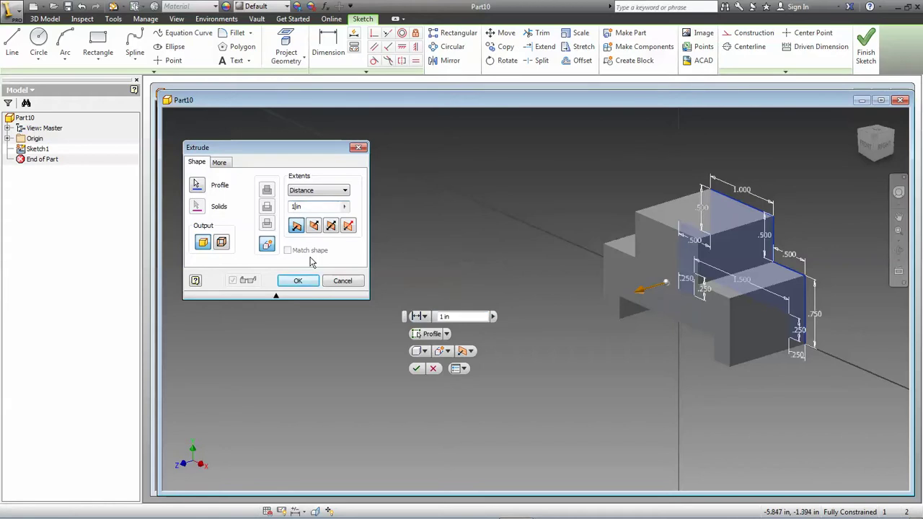
pyautogui.write('.25')
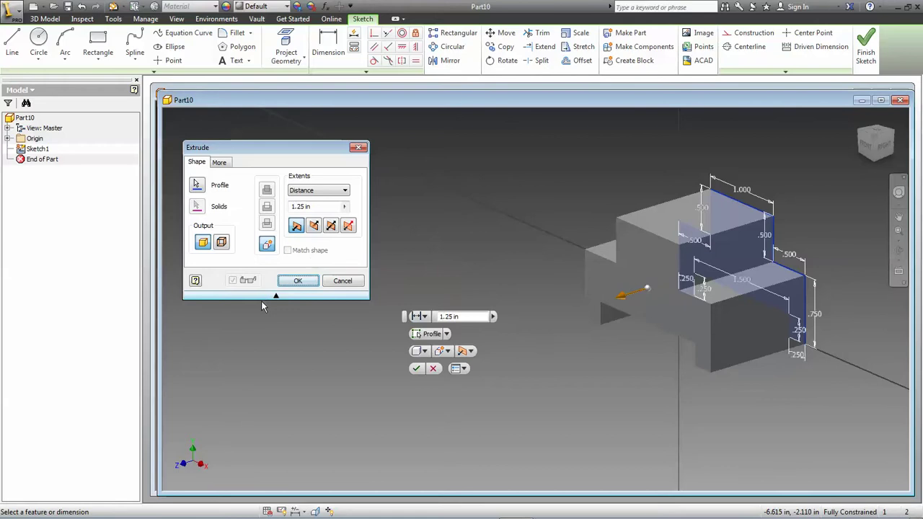
pyautogui.click(297, 281)
pyautogui.keyDown('shift'); pyautogui.moveTo(788, 240); pyautogui.dragTo(829, 181, button='middle'); pyautogui.keyUp('shift')
pyautogui.click(857, 117)
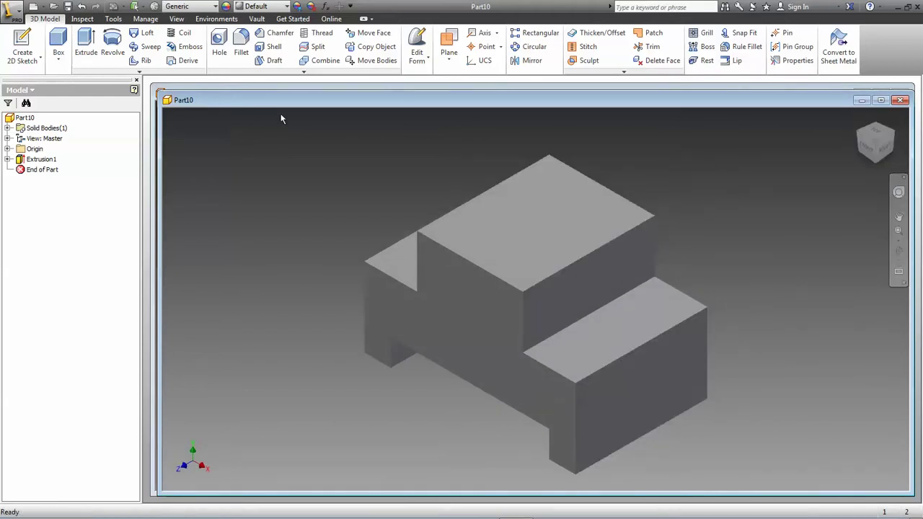
# Assign the material Brass, Soft Yellow to the part in its physical iProperties.
pyautogui.click(16, 11)
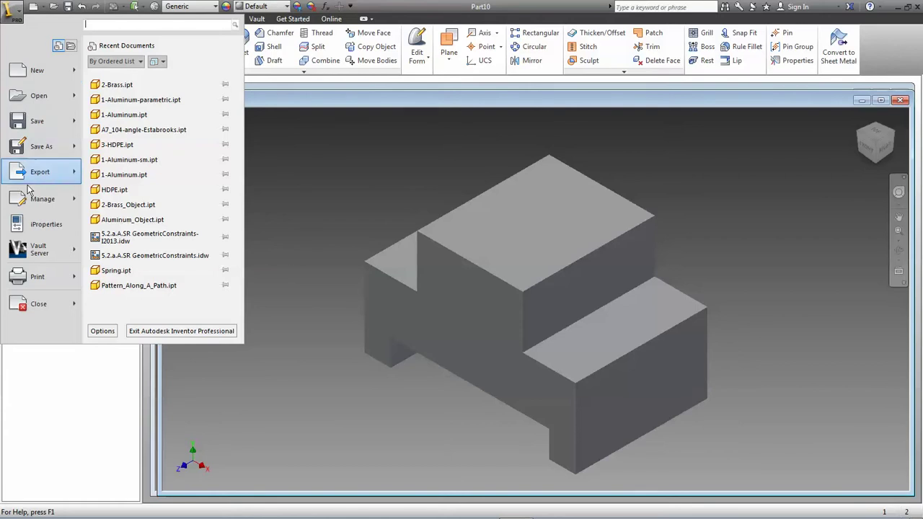
pyautogui.click(35, 227)
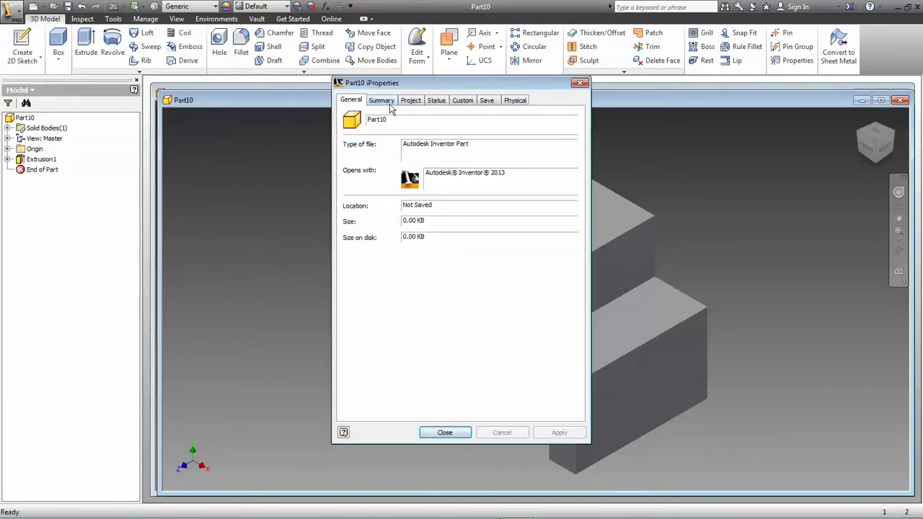
pyautogui.click(516, 101)
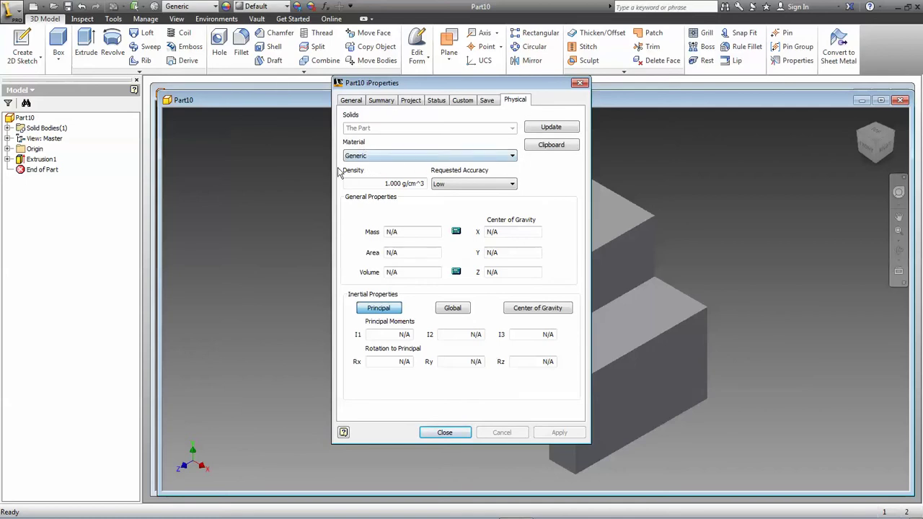
pyautogui.click(512, 156)
pyautogui.moveTo(514, 230); pyautogui.dragTo(507, 161)
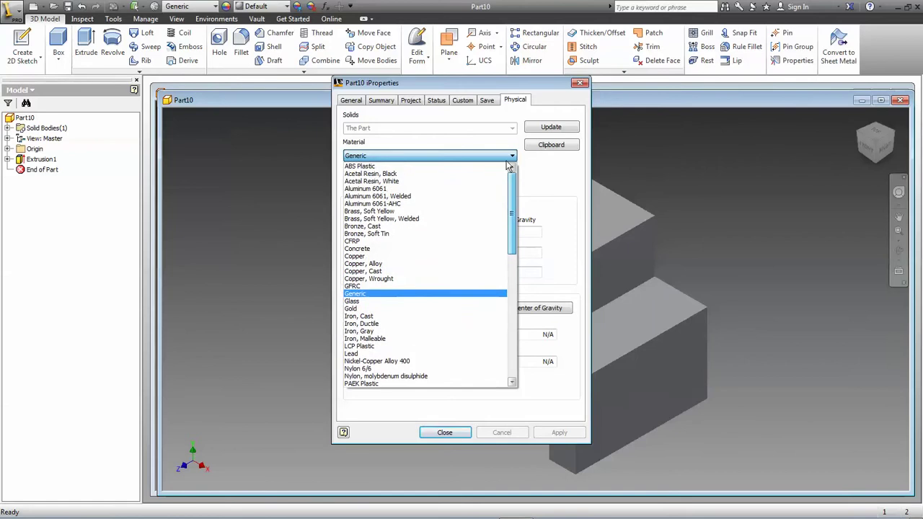
pyautogui.click(378, 211)
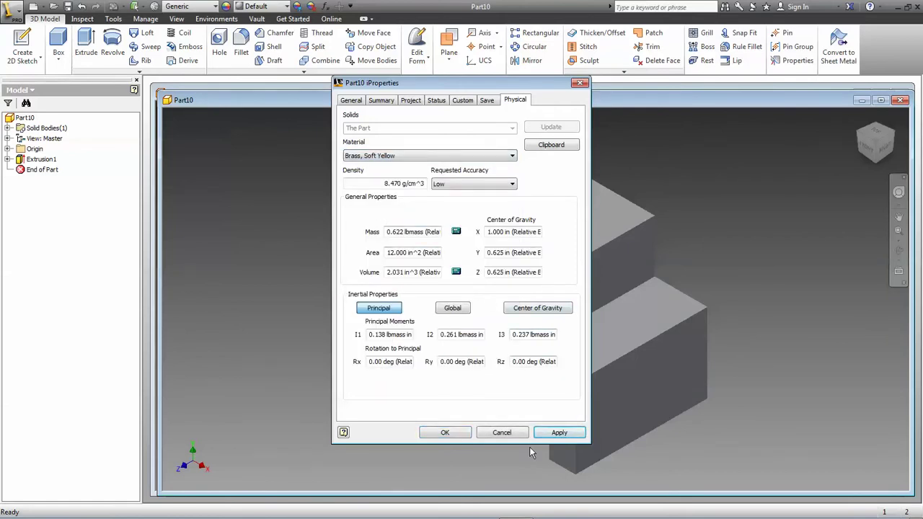
pyautogui.click(441, 434)
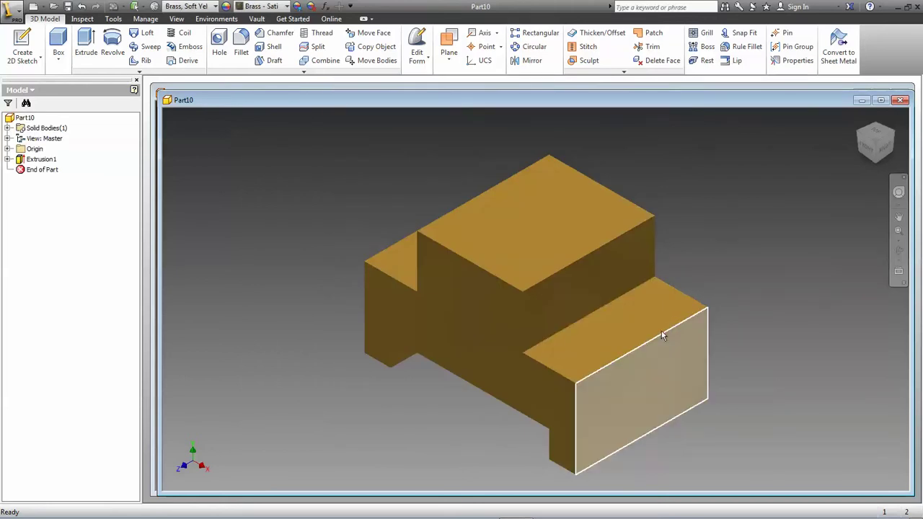
pyautogui.keyDown('shift'); pyautogui.moveTo(749, 329); pyautogui.dragTo(751, 355, button='middle'); pyautogui.keyUp('shift')
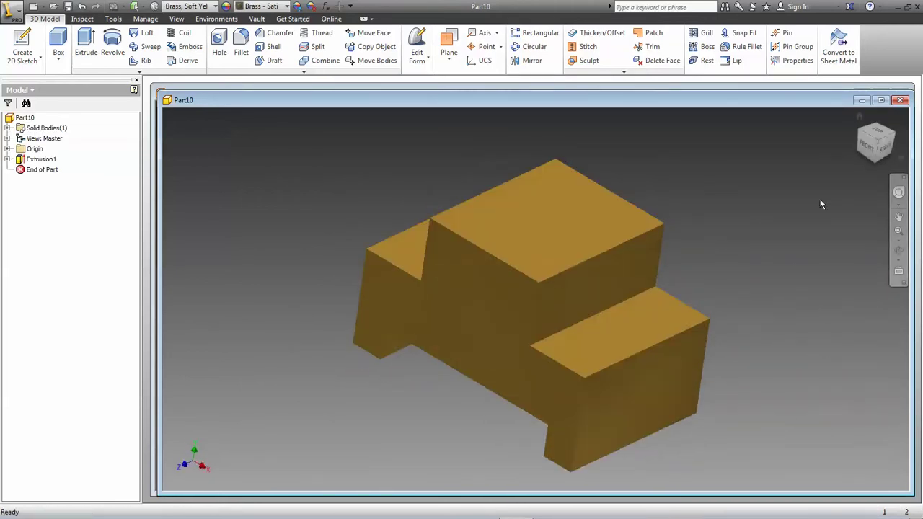
pyautogui.click(858, 118)
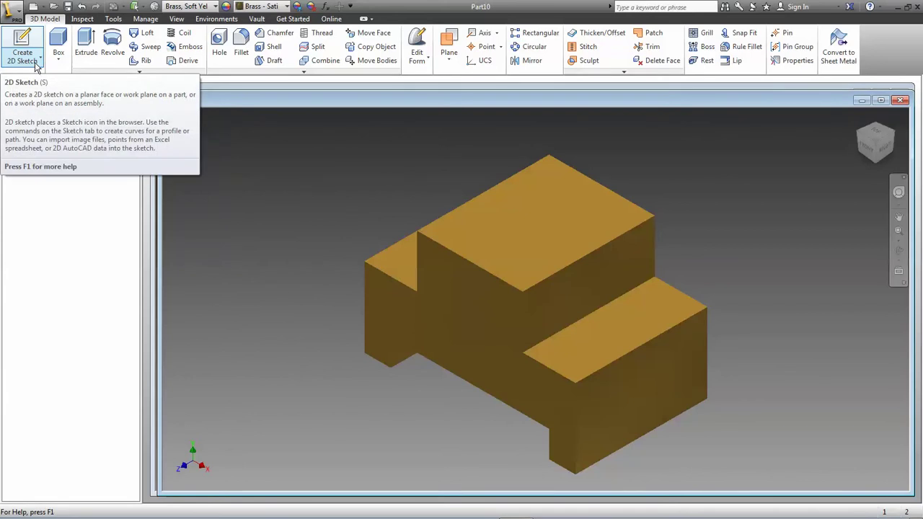
# Examine the brass part's density, mass, surface area and volume in its physical iProperties.
pyautogui.click(12, 10)
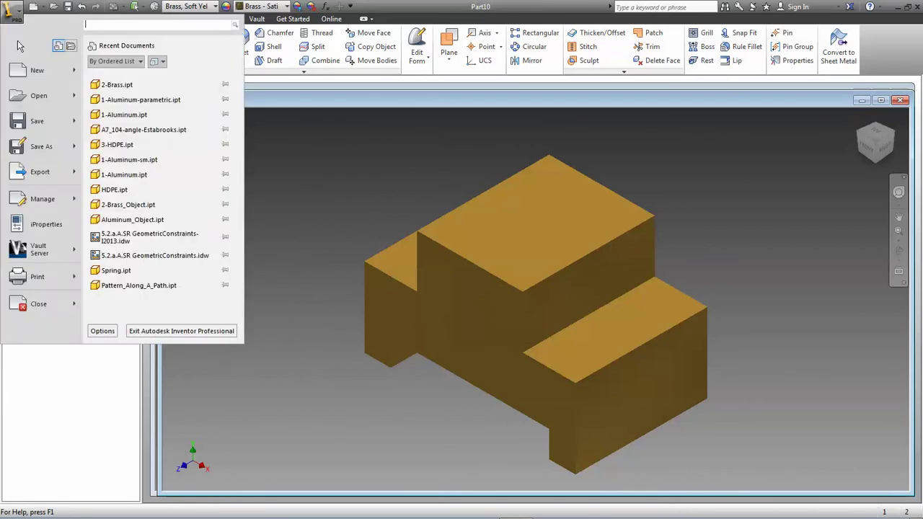
pyautogui.click(52, 229)
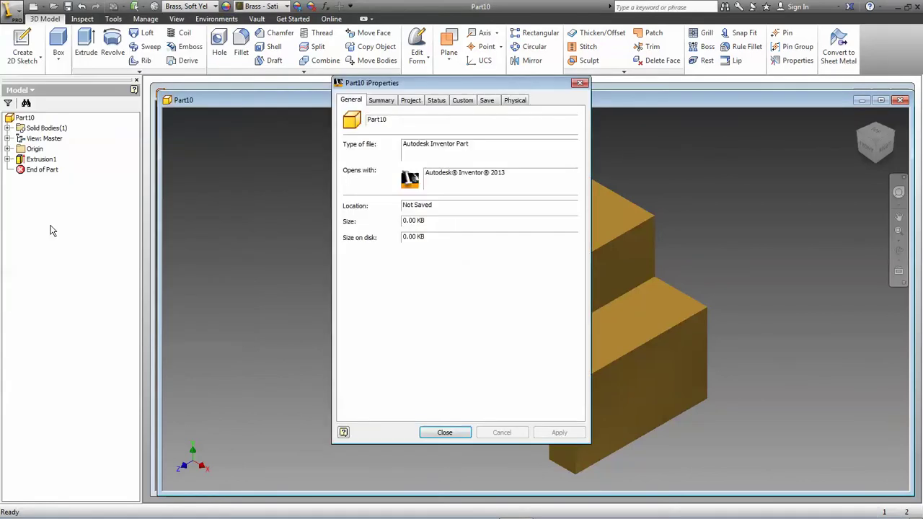
pyautogui.click(514, 101)
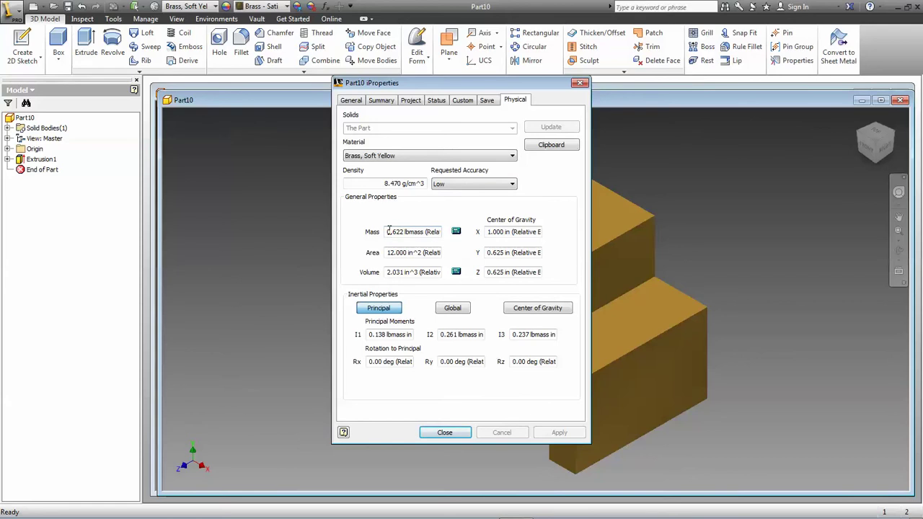
pyautogui.click(369, 183)
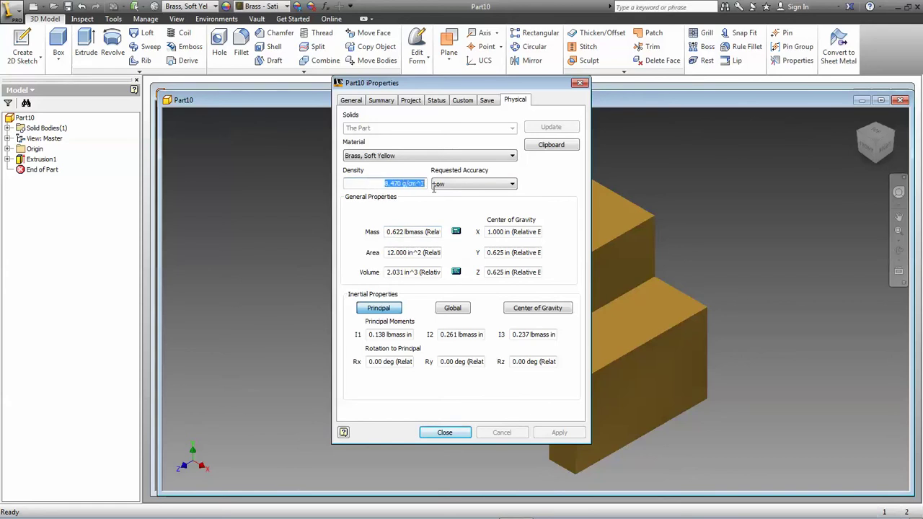
pyautogui.click(390, 230)
pyautogui.moveTo(385, 256); pyautogui.dragTo(425, 277)
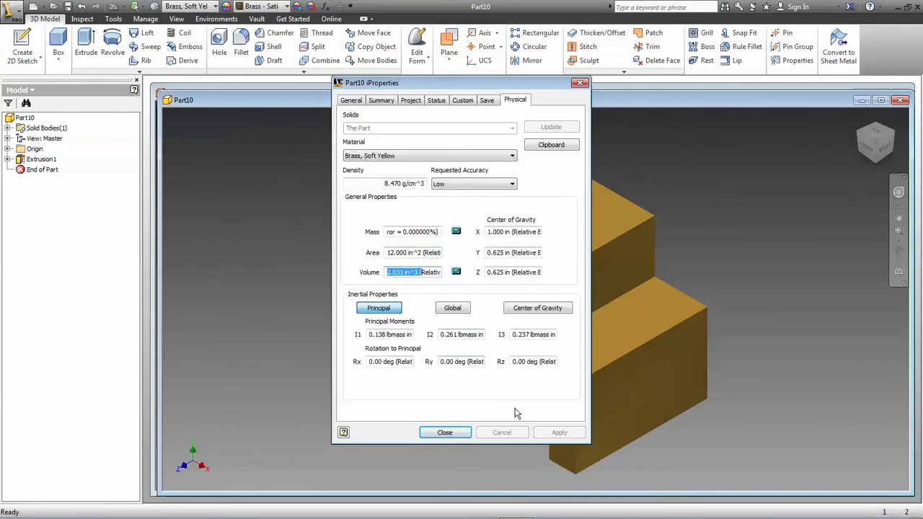
pyautogui.click(444, 433)
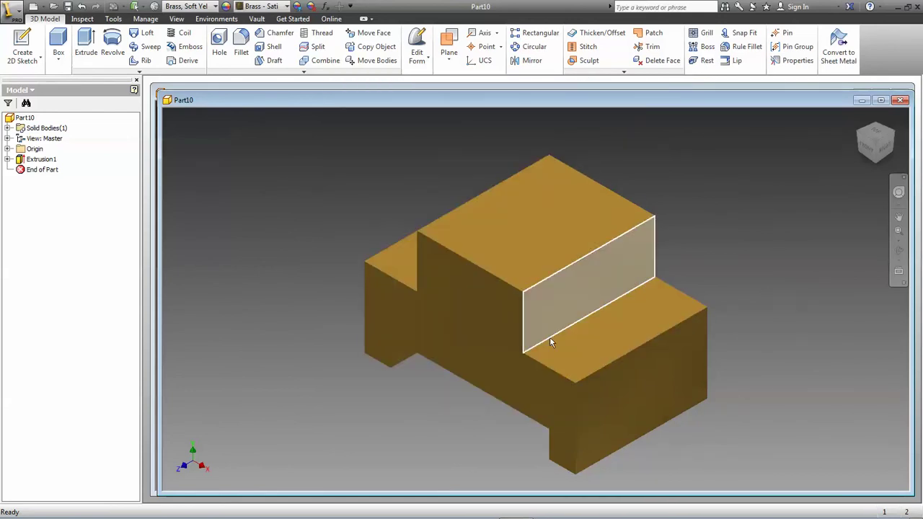